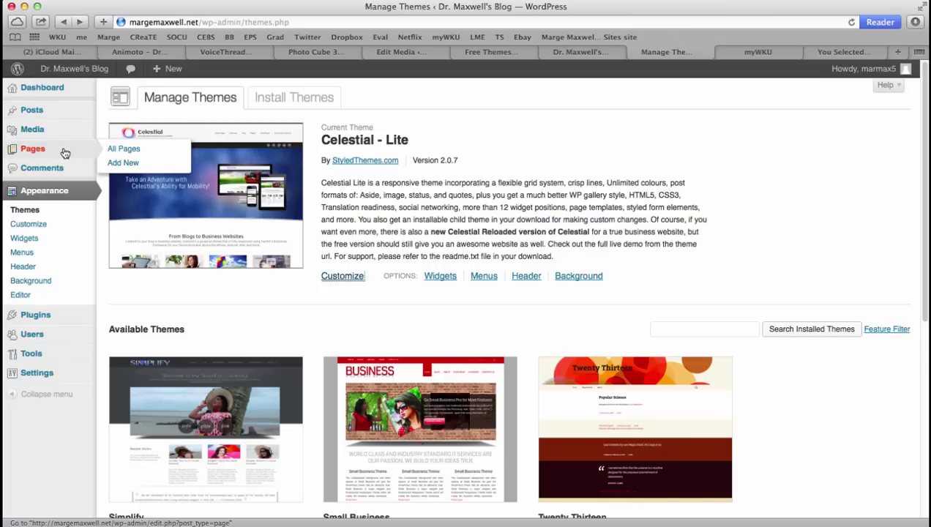
From the Pages list, open About Me and choose the Page Right Sidebar template
{"action": "left_click", "coordinate": [64, 152]}
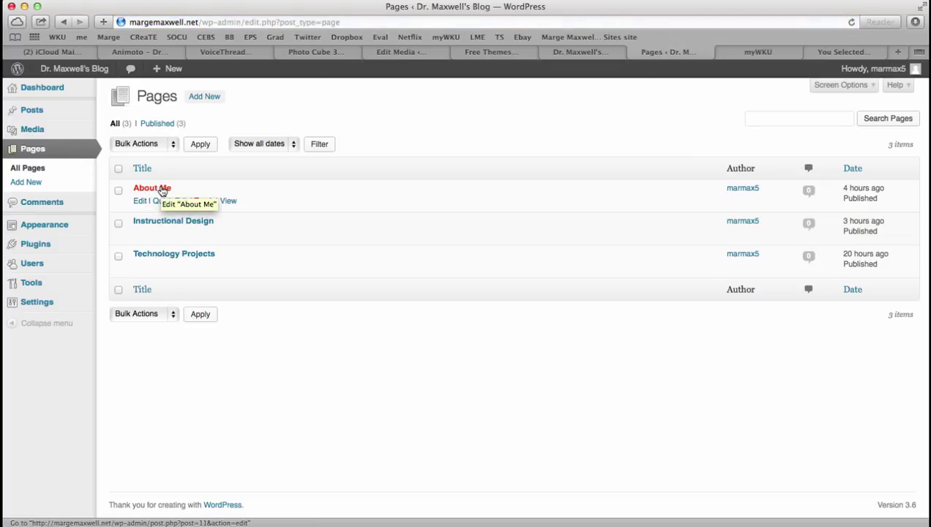
{"action": "left_click", "coordinate": [163, 189]}
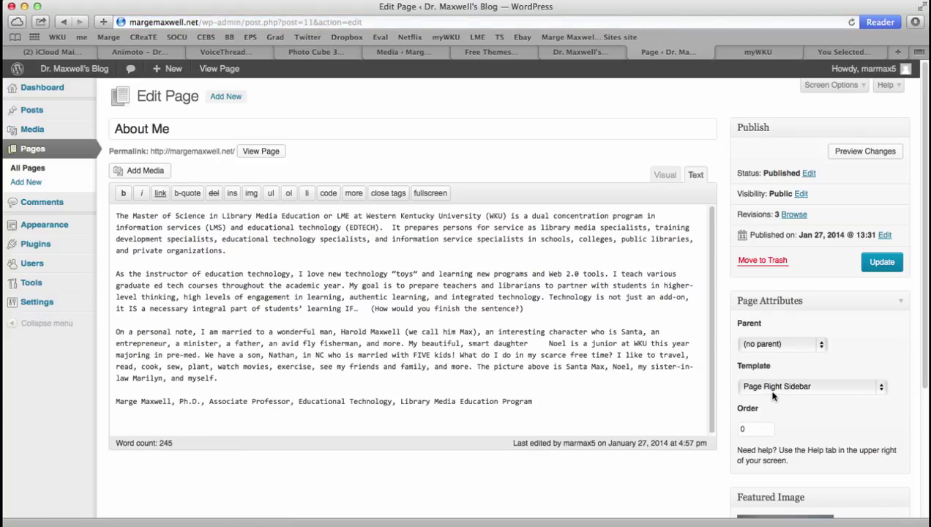
{"action": "left_click", "coordinate": [876, 385]}
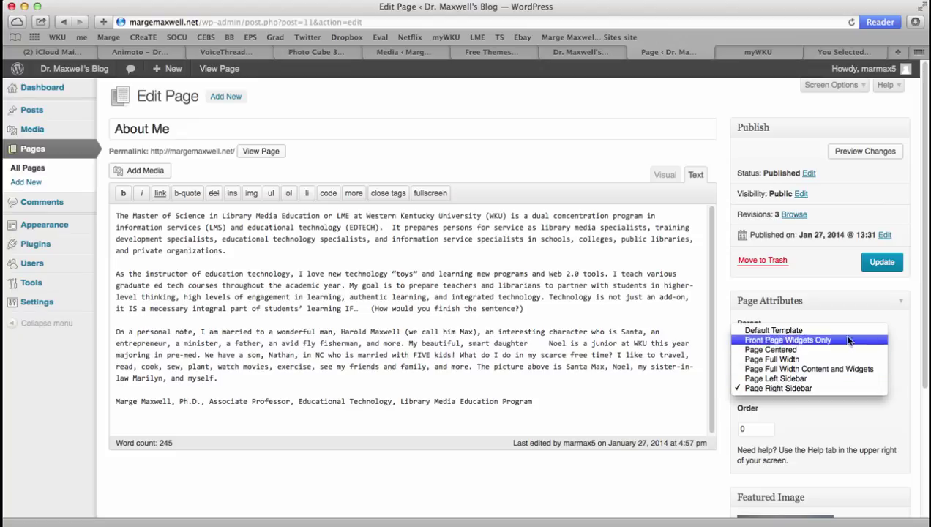
{"action": "left_click", "coordinate": [822, 393]}
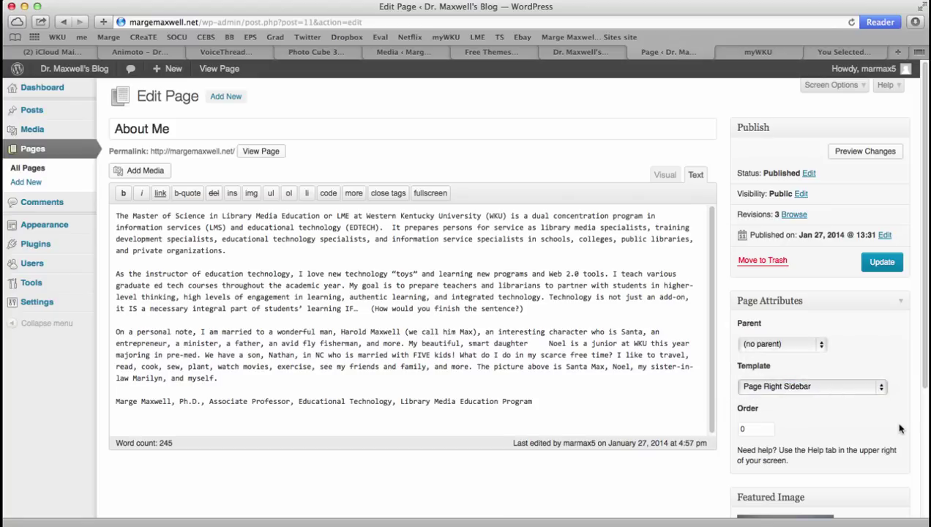
Add an empty line after the closing signature at the end of the About Me text
{"action": "scroll", "coordinate": [852, 428], "scroll_direction": "down", "scroll_amount": 5}
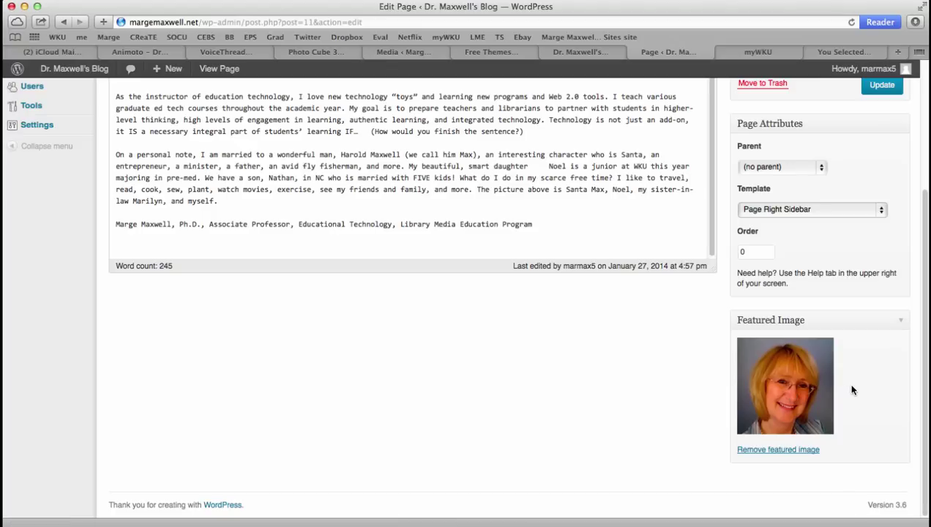
{"action": "scroll", "coordinate": [721, 368], "scroll_direction": "up", "scroll_amount": 5}
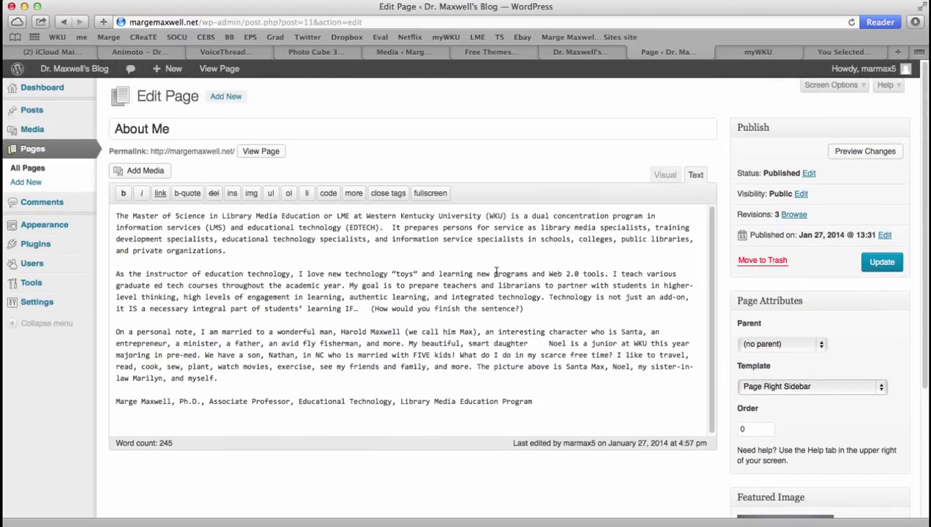
{"action": "scroll", "coordinate": [401, 272], "scroll_direction": "down", "scroll_amount": 1}
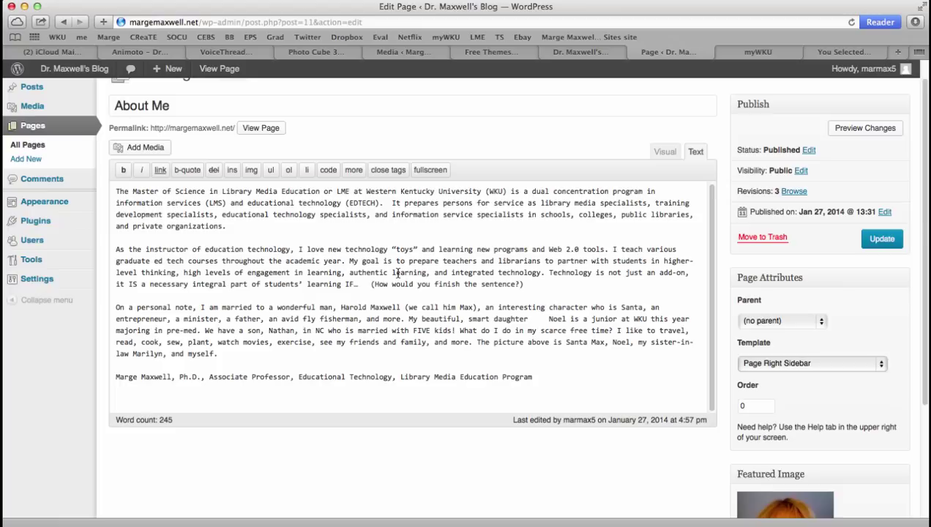
{"action": "left_click", "coordinate": [553, 378]}
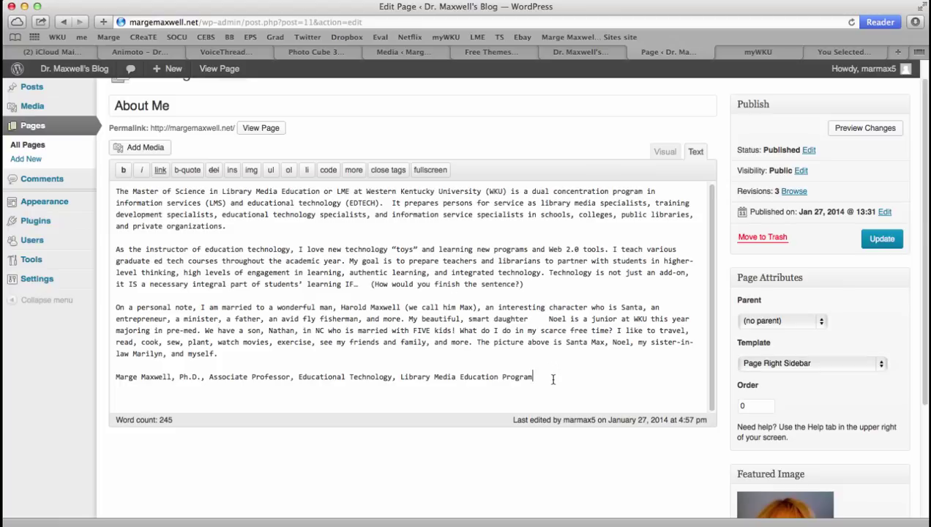
{"action": "key", "text": "Return"}
Try Alpha and leave it off, turn on Glow, and copy the Photo Cube's HTML embed code
{"action": "left_click", "coordinate": [316, 51]}
{"action": "scroll", "coordinate": [283, 193], "scroll_direction": "up", "scroll_amount": 10}
{"action": "scroll", "coordinate": [839, 289], "scroll_direction": "down", "scroll_amount": 3}
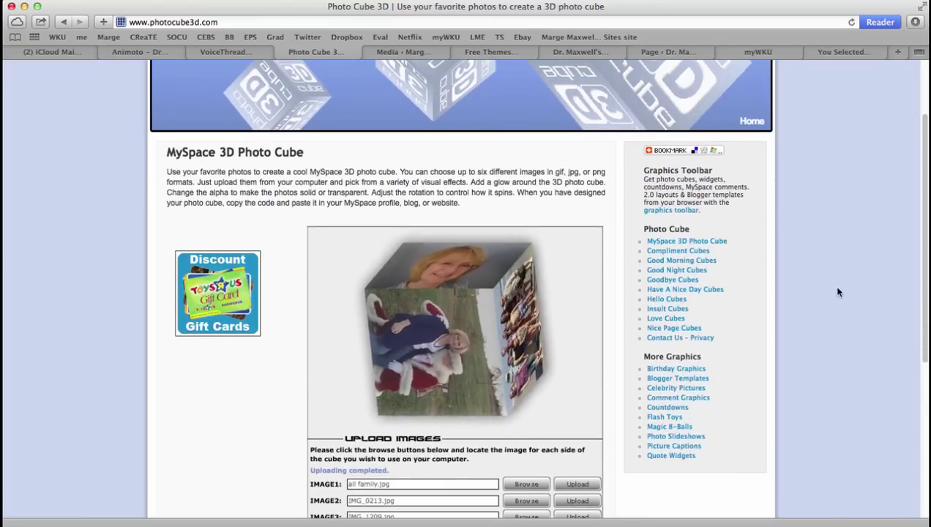
{"action": "scroll", "coordinate": [839, 292], "scroll_direction": "down", "scroll_amount": 8}
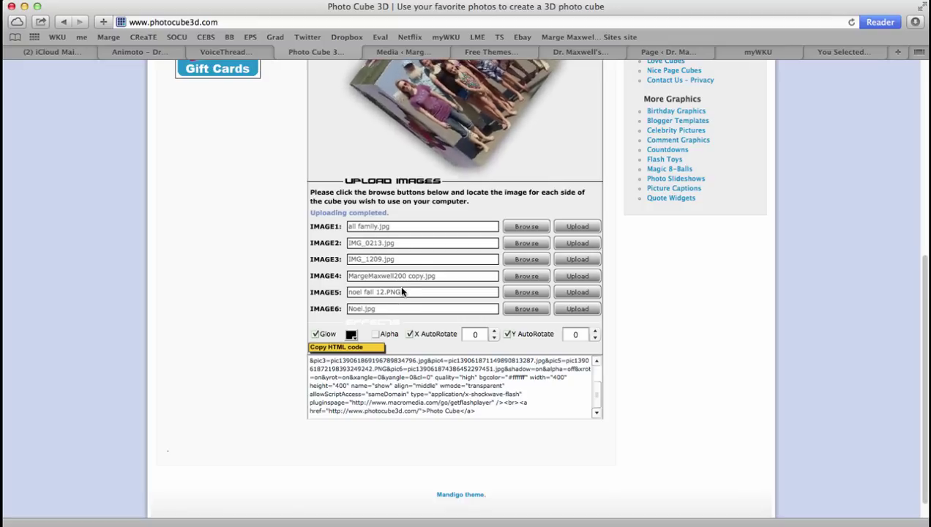
{"action": "scroll", "coordinate": [285, 281], "scroll_direction": "up", "scroll_amount": 1}
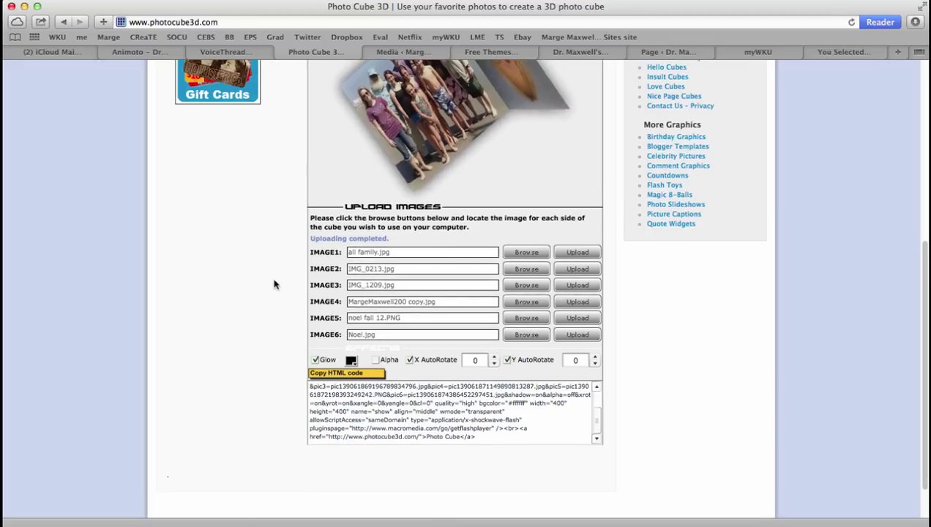
{"action": "left_click", "coordinate": [376, 360]}
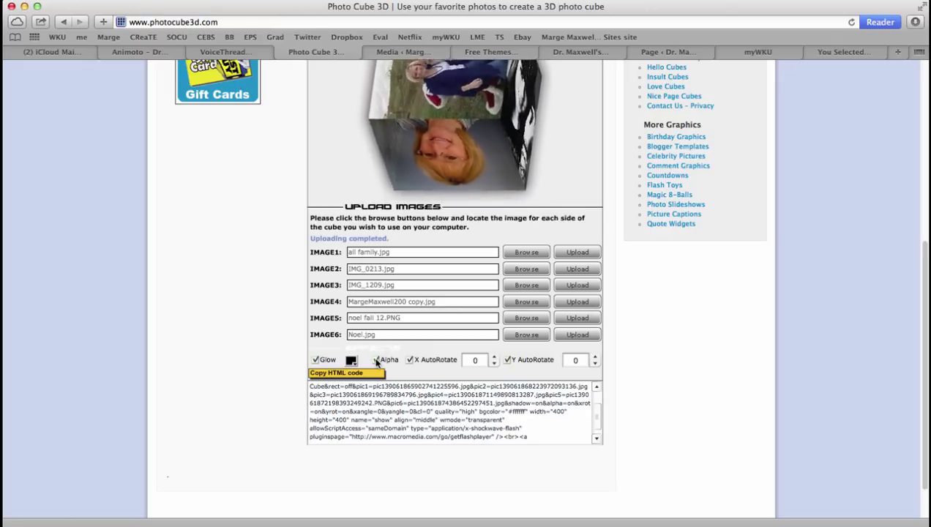
{"action": "scroll", "coordinate": [401, 336], "scroll_direction": "up", "scroll_amount": 1}
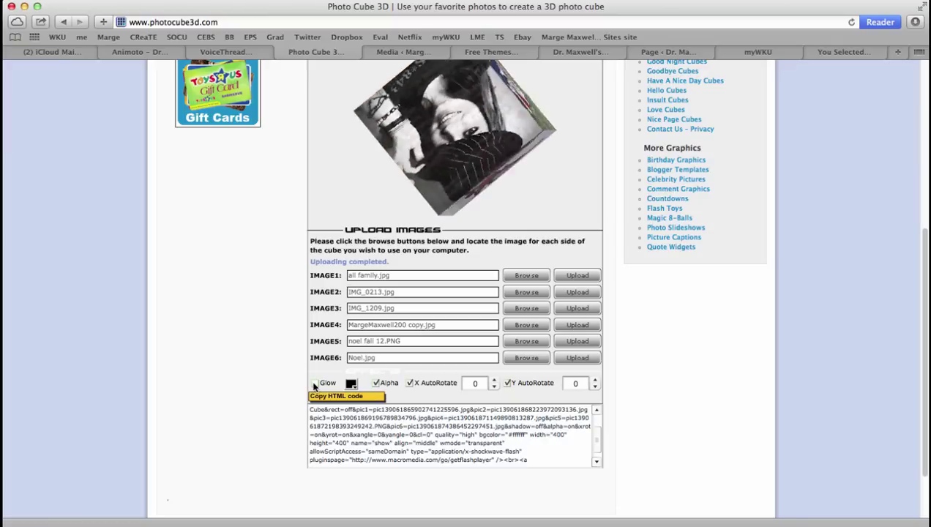
{"action": "left_click", "coordinate": [376, 383]}
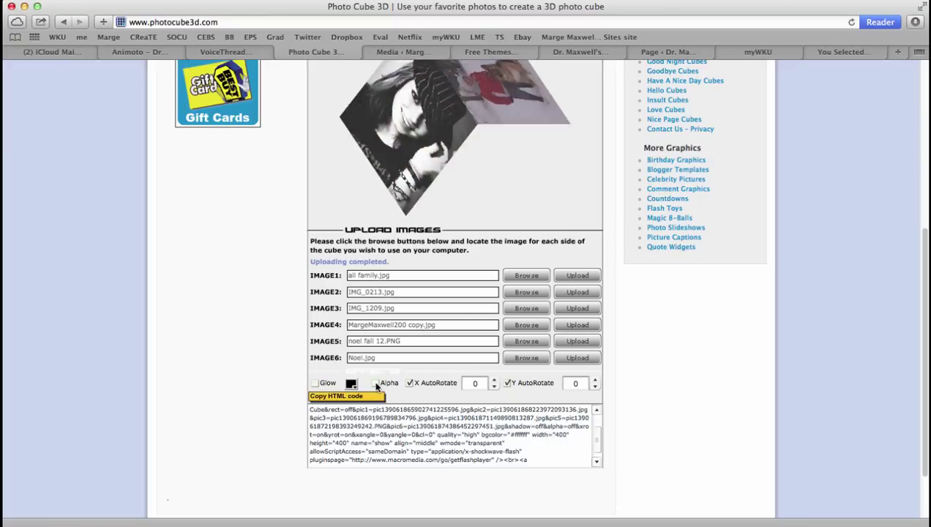
{"action": "left_click", "coordinate": [314, 383]}
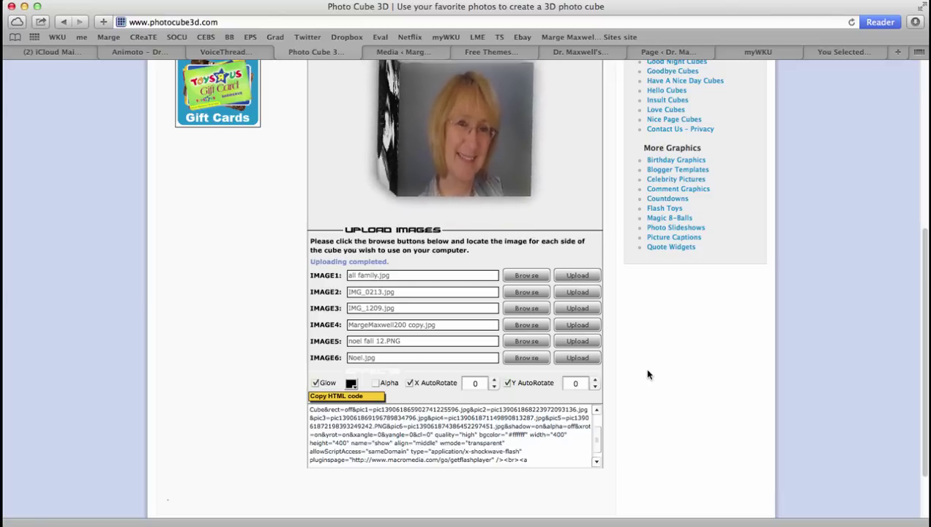
{"action": "left_click", "coordinate": [334, 396]}
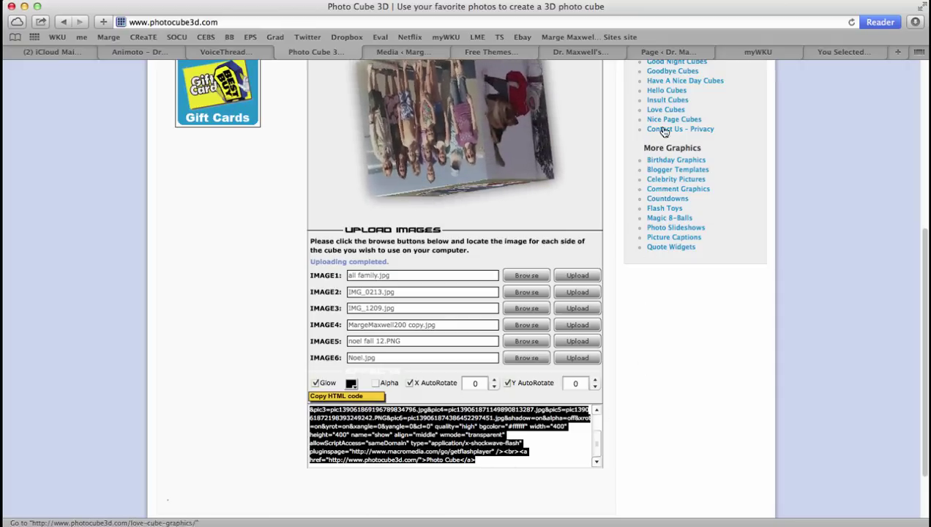
Paste the Photo Cube embed code on the new About Me line and update the page
{"action": "left_click", "coordinate": [659, 50]}
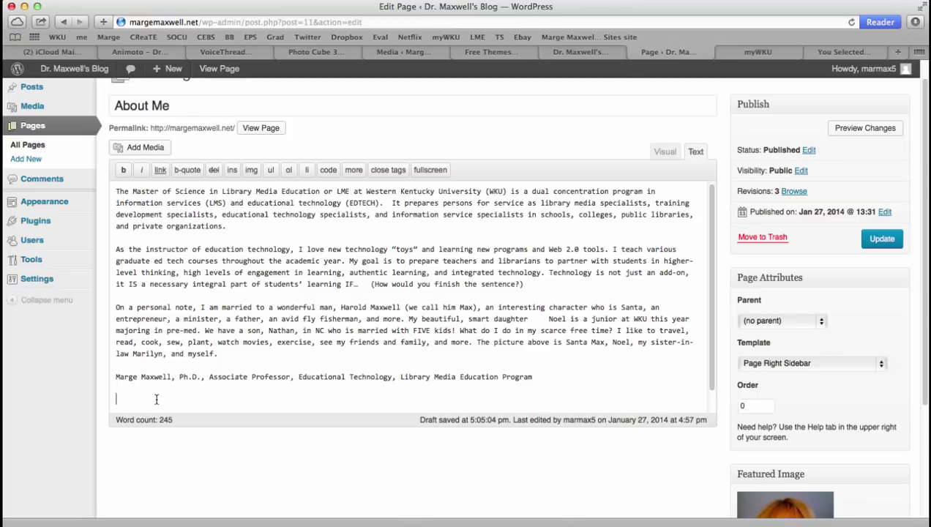
{"action": "type", "text": "<embed src=\"http://www.criticallayouts.com/Generators/photo-cube-3d/show.swf?baseURL=http://www.criticallayouts.com/Generators/photo-cube-3d/&clickURL=http://www.photocube3d.com/&clickLABEL=Photo Cube&rect=off&pic1=pic139061865902741225596.jpg&pic2=pic139061868223972093136.jpg&pic3=pic139061869196789834796.jpg&pic4=pic139061871149890813287.jpg&pic5=pic139061872198393249242.PNG&pic6=pic139061874386452297451.jpg&shadow=on&alpha=off&xrot=on&yrot=on&xangle=0&yangle=0&cl=0\" quality=\"high\" bgcolor=\"#ffffff\" width=\"400\" height=\"400\" name=\"show\" align=\"middle\" wmode=\"transparent\" allowScriptAccess=\"sameDomain\" type=\"application/x-shockwave-flash\" pluginspage=\"http://www.macromedia.com/go/getflashplayer\" /><br><a href=\"http://www.photocube3d.com/\">Photo Cube</a>"}
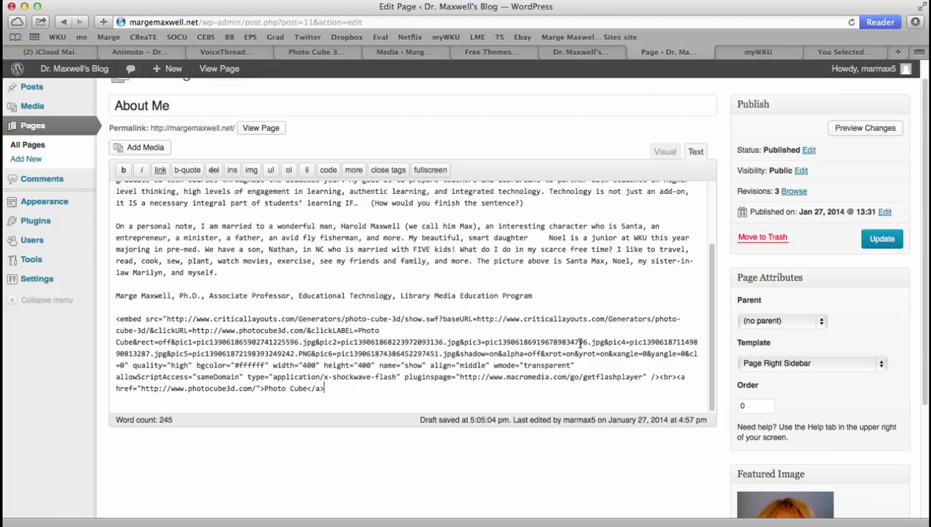
{"action": "left_click", "coordinate": [885, 241]}
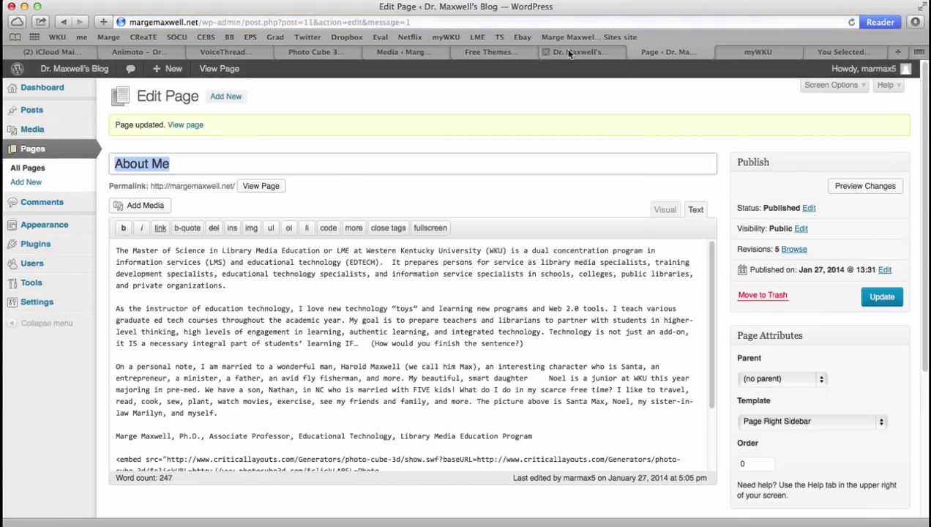
{"action": "left_click", "coordinate": [569, 53]}
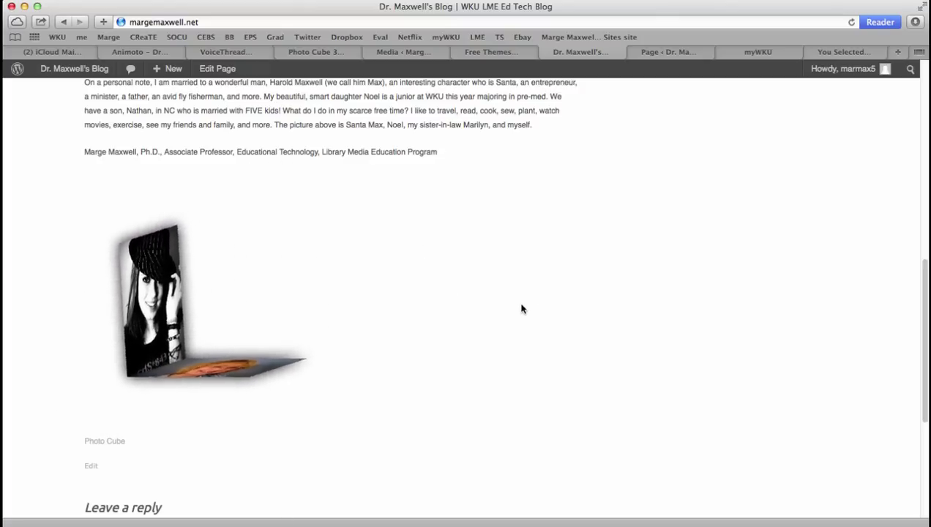
{"action": "scroll", "coordinate": [519, 309], "scroll_direction": "up", "scroll_amount": 5}
{"action": "scroll", "coordinate": [319, 256], "scroll_direction": "up", "scroll_amount": 4}
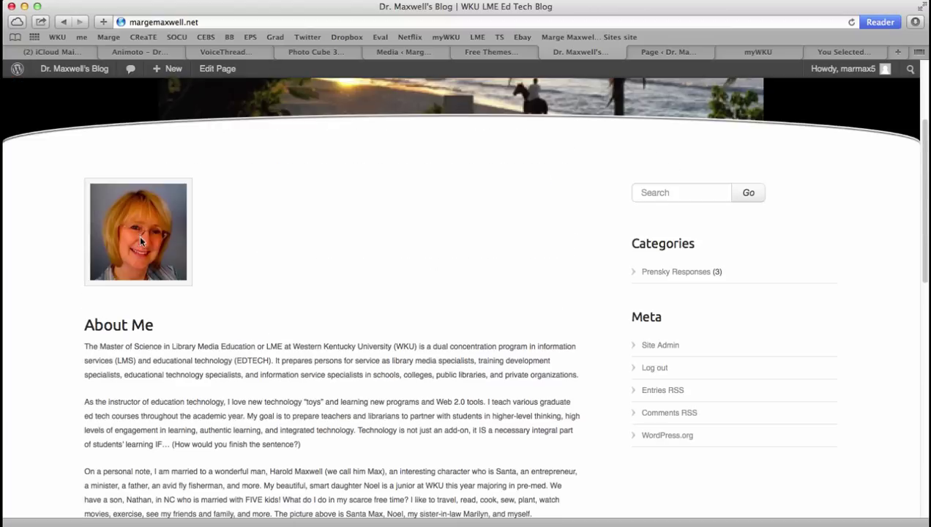
{"action": "scroll", "coordinate": [352, 303], "scroll_direction": "down", "scroll_amount": 8}
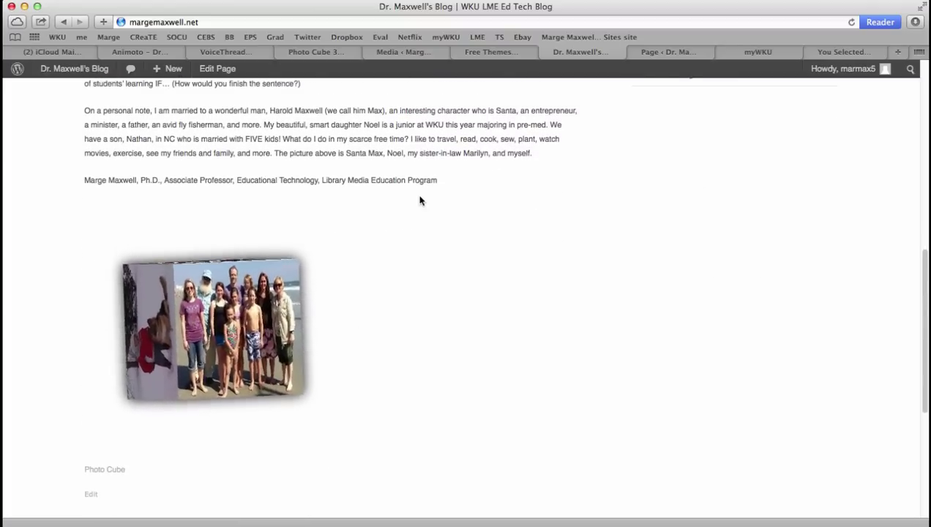
{"action": "scroll", "coordinate": [506, 229], "scroll_direction": "up", "scroll_amount": 7}
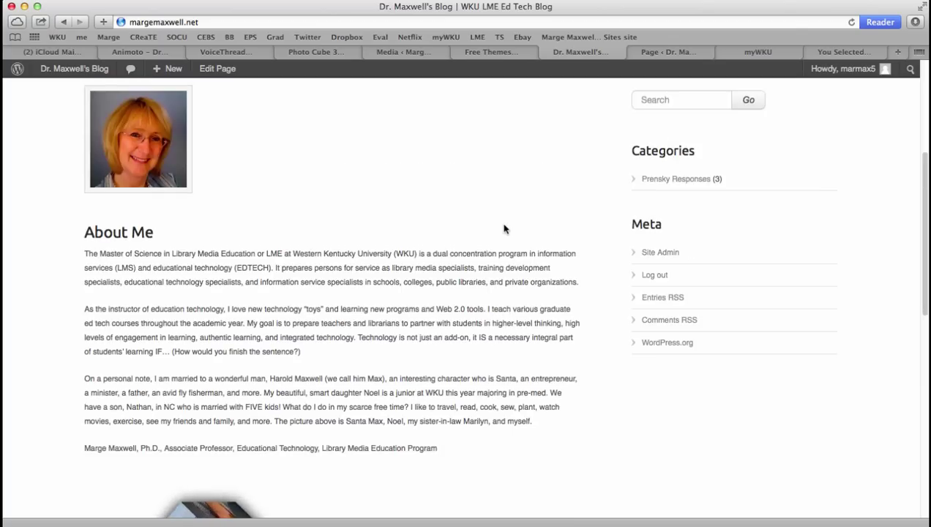
{"action": "scroll", "coordinate": [505, 232], "scroll_direction": "up", "scroll_amount": 5}
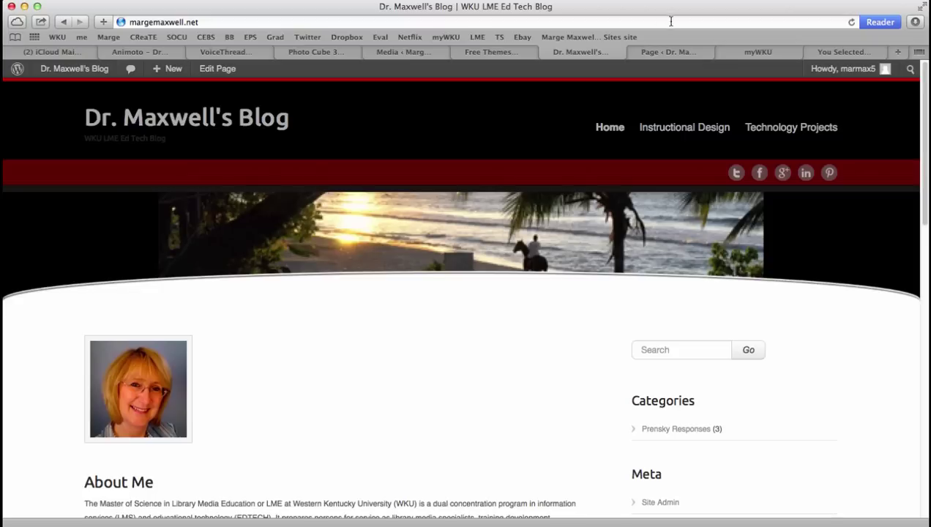
{"action": "left_click", "coordinate": [672, 55]}
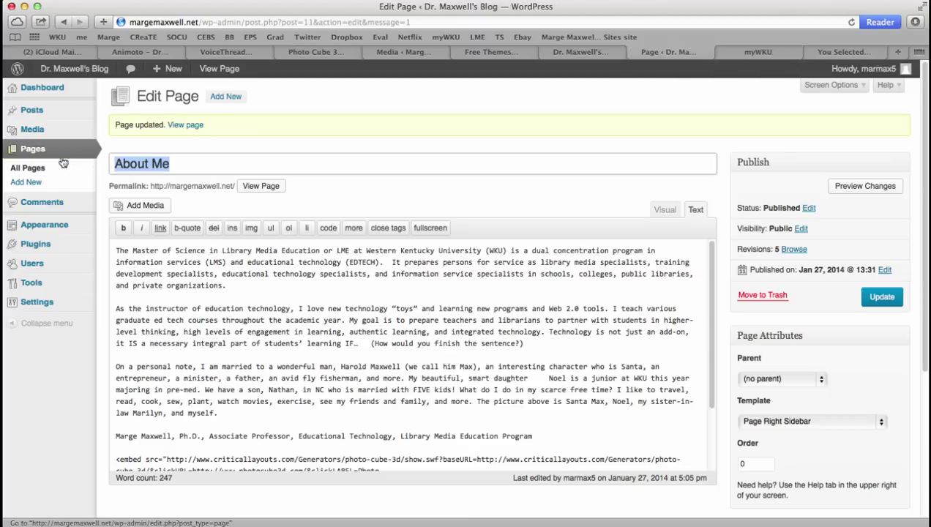
Open the Technology Projects page and add an empty line after its intro sentence
{"action": "left_click", "coordinate": [37, 169]}
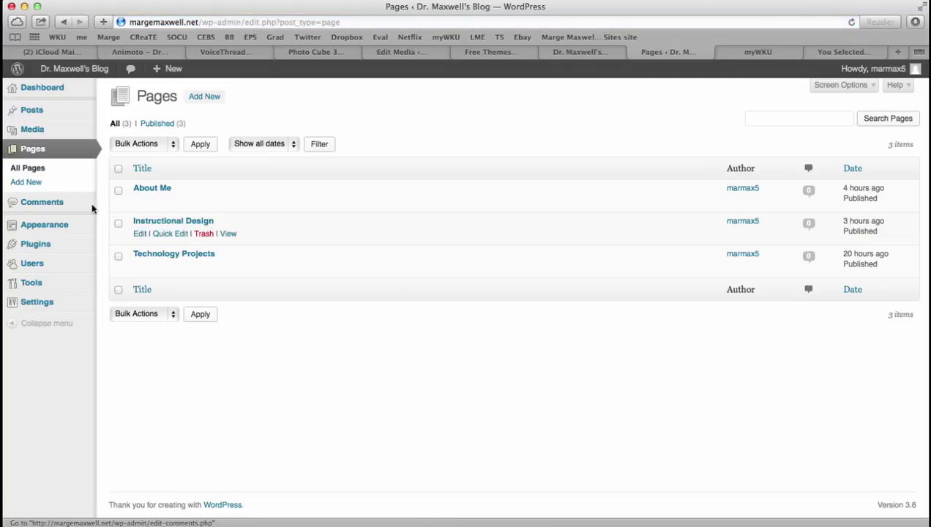
{"action": "left_click", "coordinate": [155, 223]}
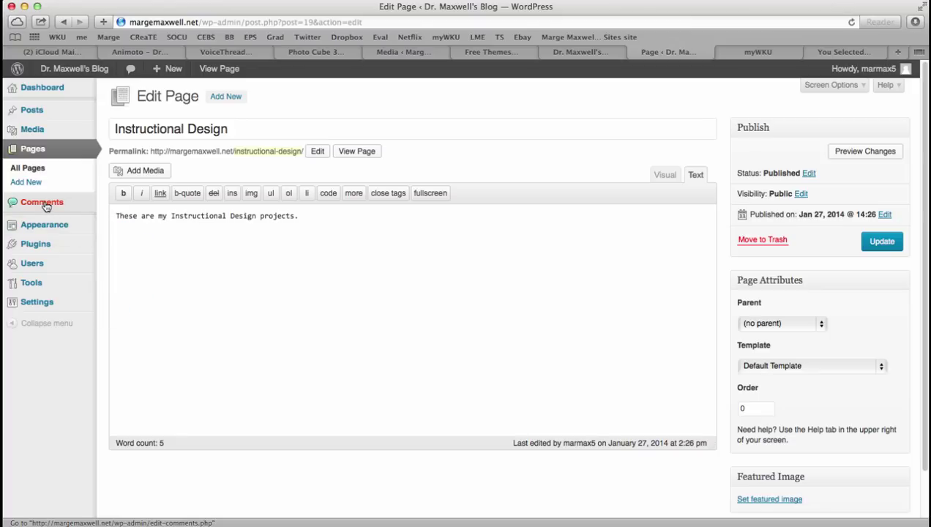
{"action": "left_click", "coordinate": [40, 169]}
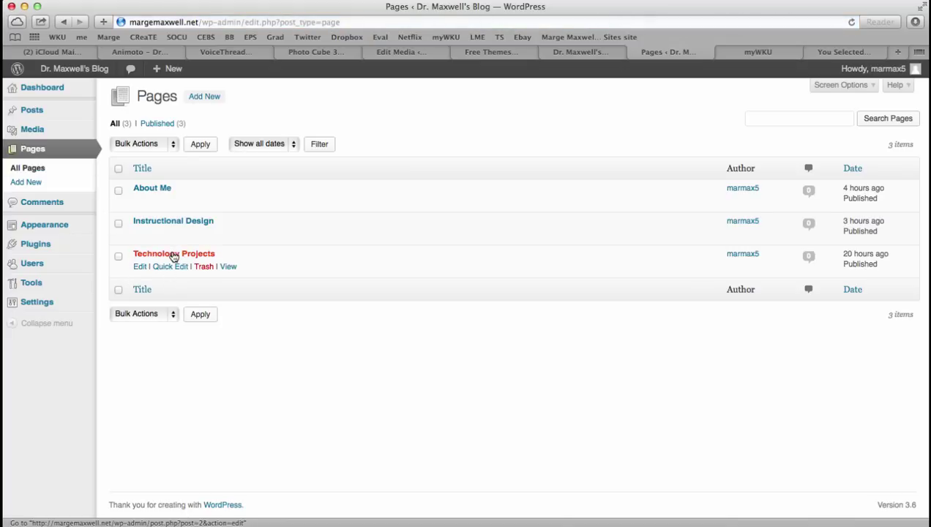
{"action": "left_click", "coordinate": [173, 255]}
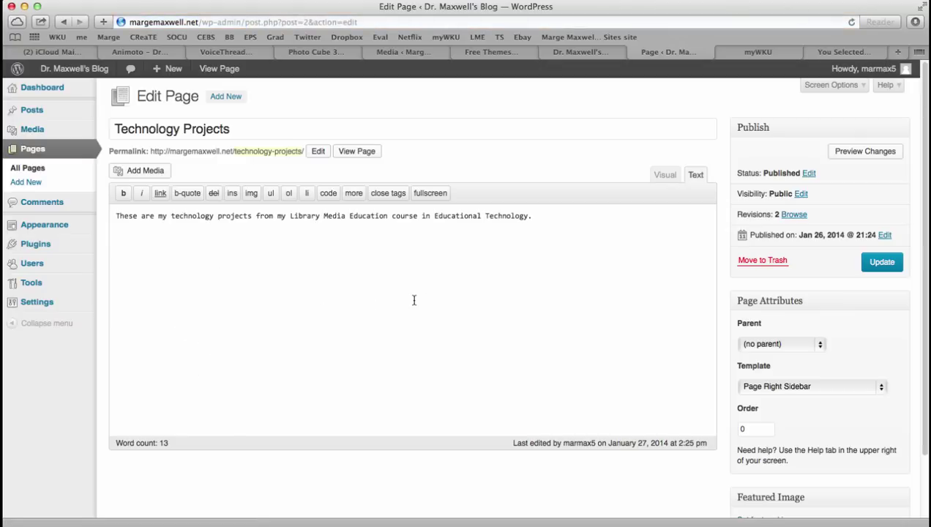
{"action": "key", "text": "Return"}
{"action": "key", "text": "Return"}
Copy the Dr. Maxwell Intro video's Animoto embed code and close the Embedded video dialog
{"action": "left_click", "coordinate": [132, 52]}
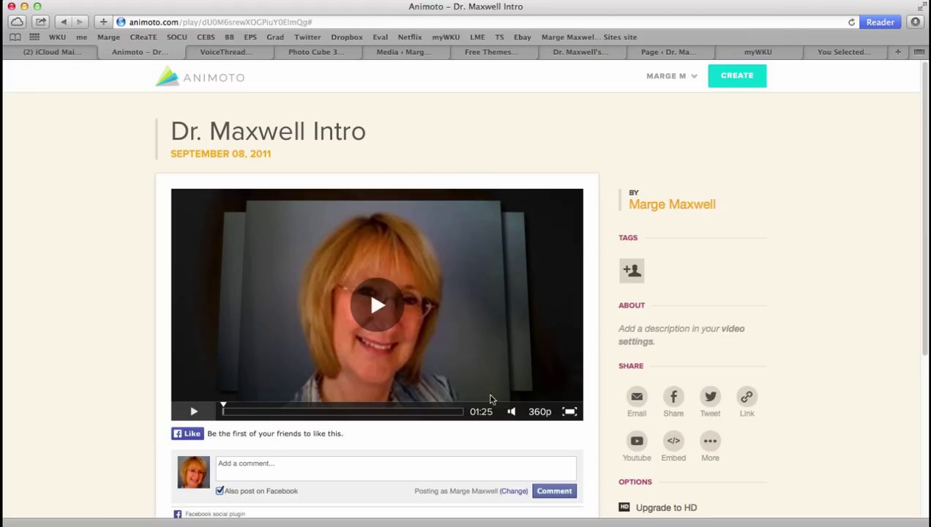
{"action": "scroll", "coordinate": [827, 350], "scroll_direction": "down", "scroll_amount": 2}
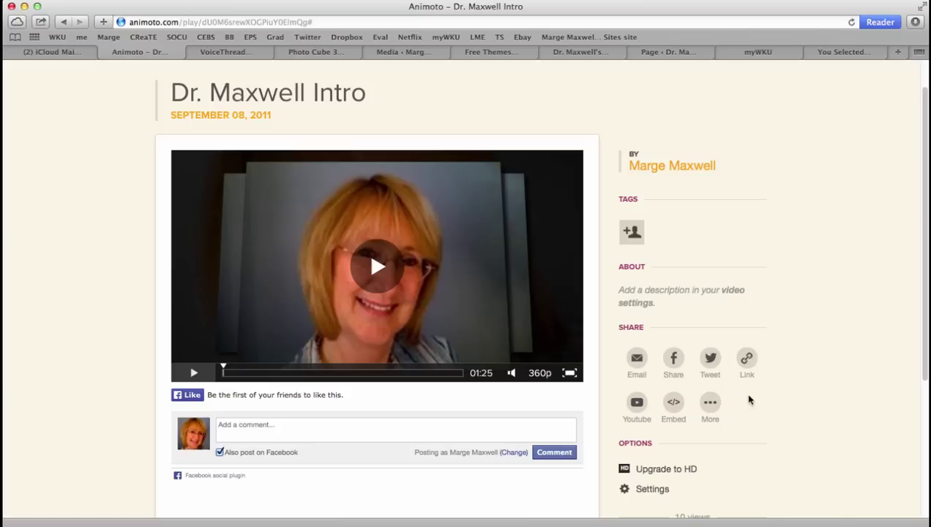
{"action": "left_click", "coordinate": [671, 404]}
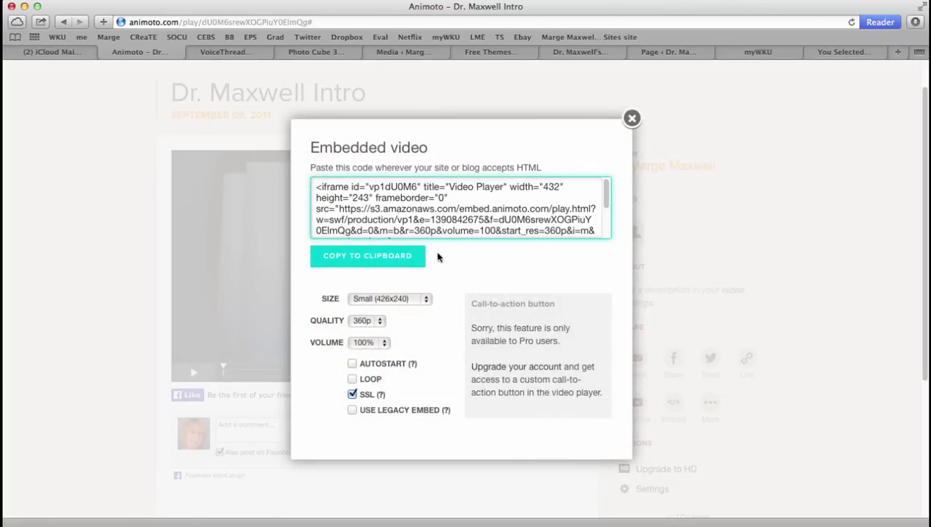
{"action": "left_click", "coordinate": [372, 257]}
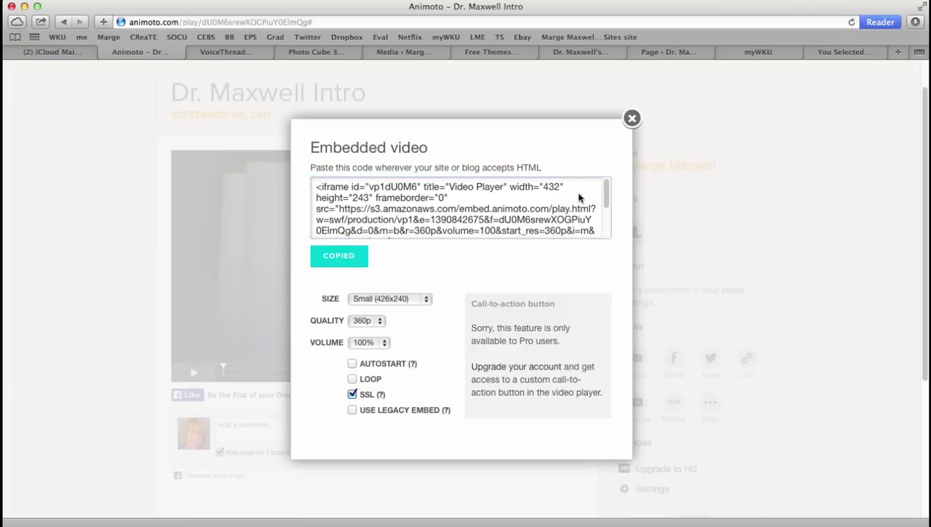
{"action": "left_click", "coordinate": [632, 119]}
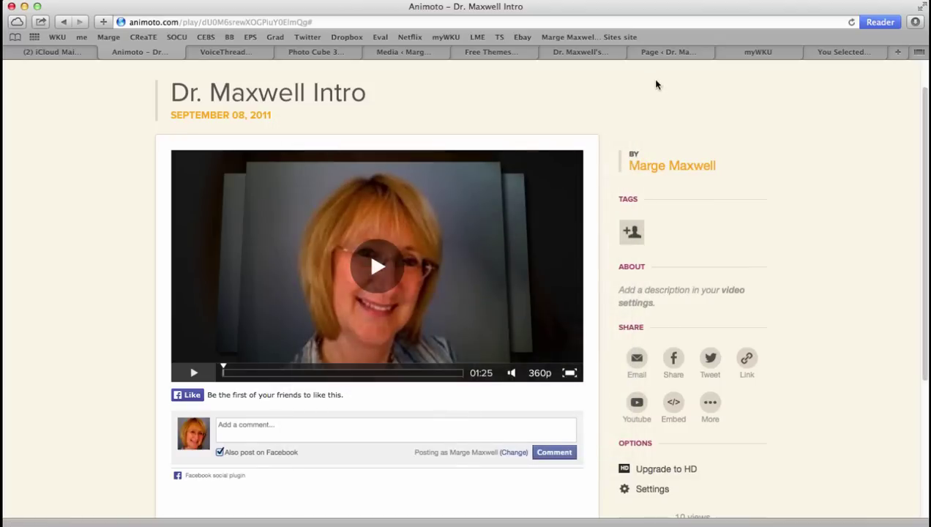
Add a 'My Animoto Project' line followed by the pasted Animoto embed code, and update the page
{"action": "left_click", "coordinate": [657, 52]}
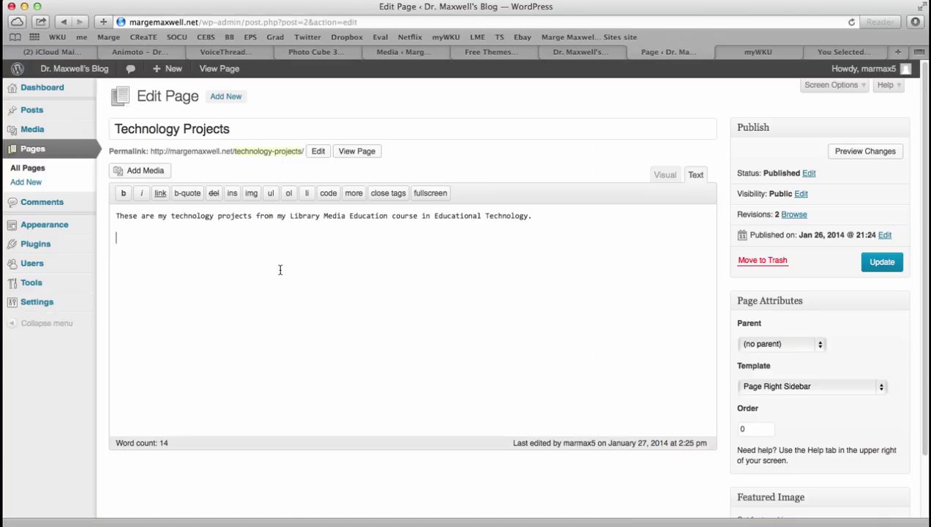
{"action": "key", "text": "Return"}
{"action": "type", "text": "My Animoto Project"}
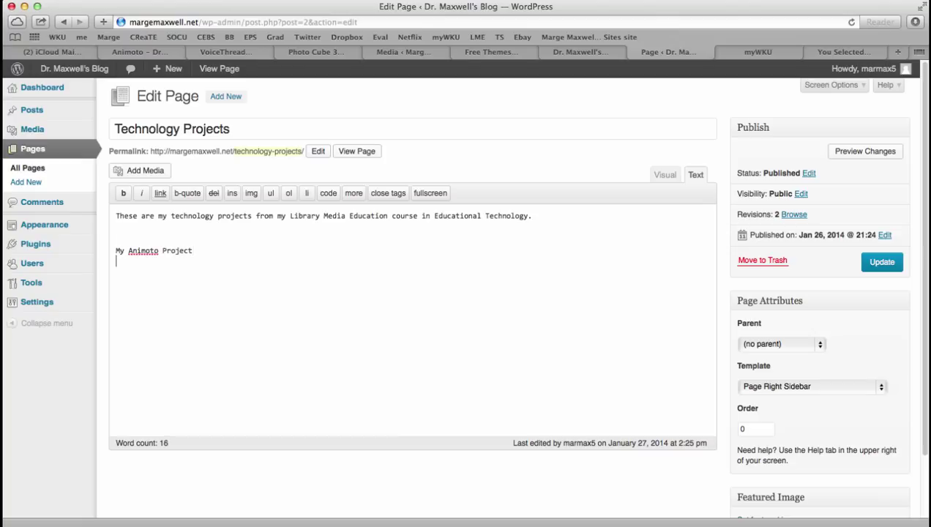
{"action": "key", "text": "super+v"}
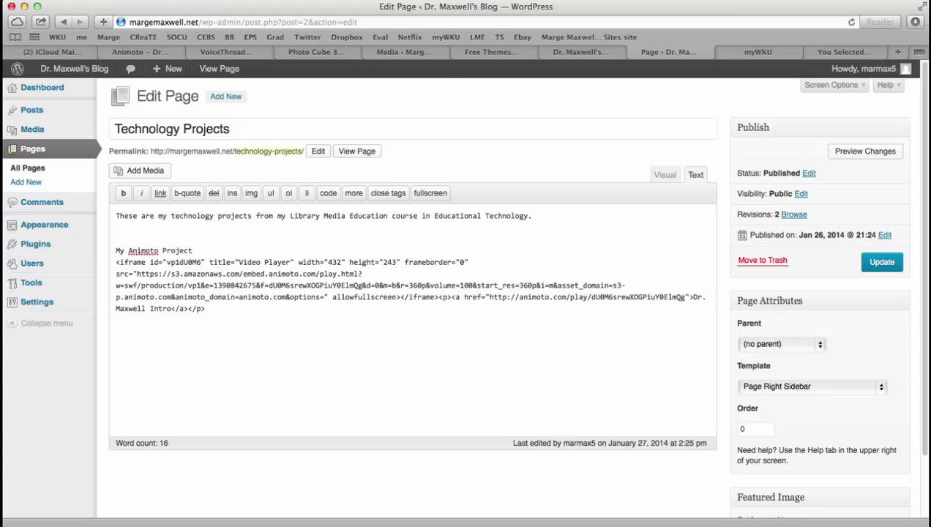
{"action": "left_click", "coordinate": [882, 262]}
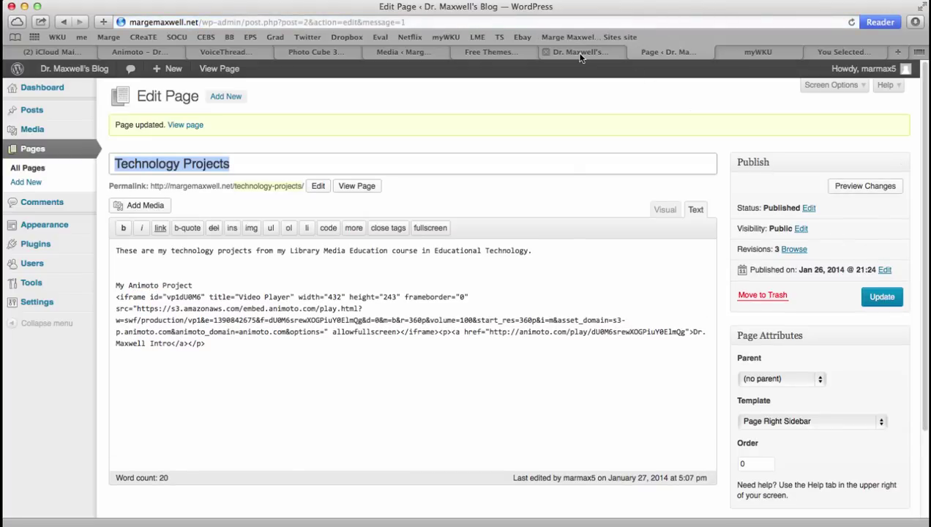
Play and pause the embedded Animoto video on the live Technology Projects page
{"action": "left_click", "coordinate": [579, 54]}
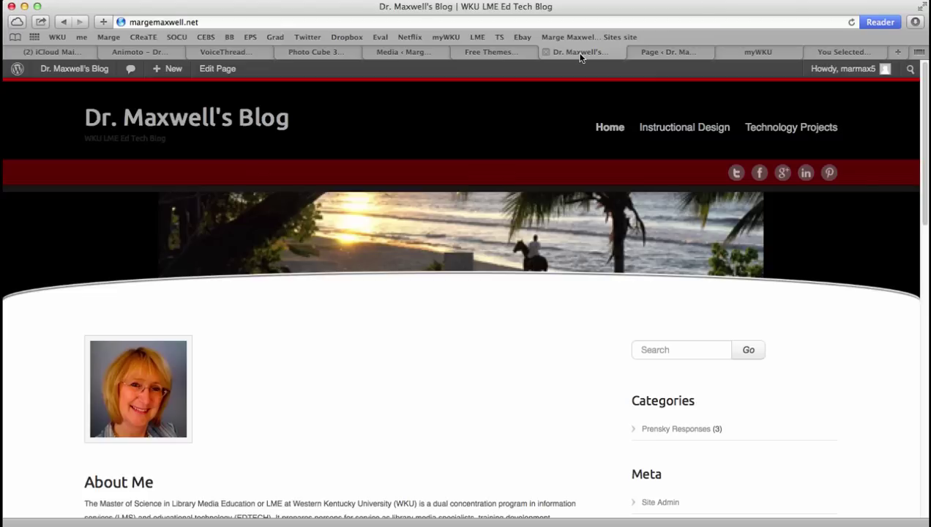
{"action": "left_click", "coordinate": [790, 129]}
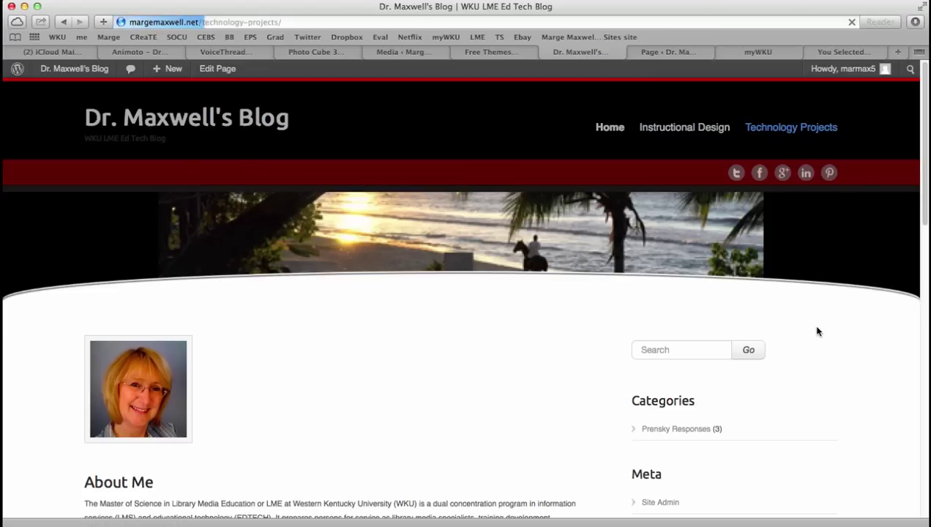
{"action": "scroll", "coordinate": [554, 363], "scroll_direction": "down", "scroll_amount": 3}
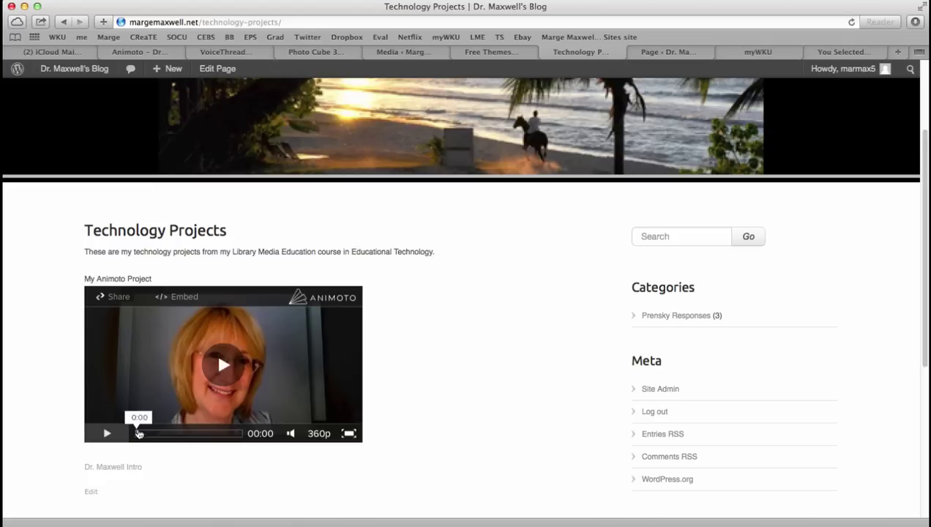
{"action": "left_click", "coordinate": [107, 434]}
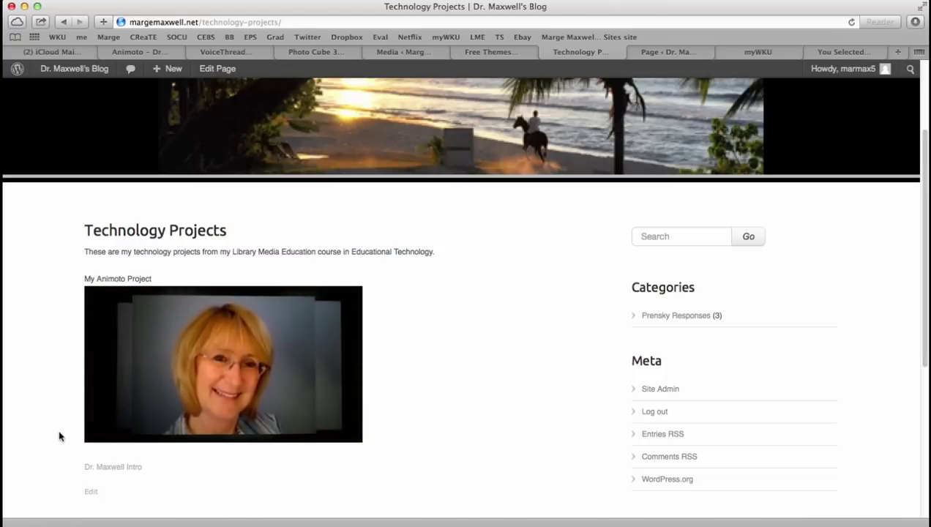
{"action": "mouse_move", "coordinate": [104, 434]}
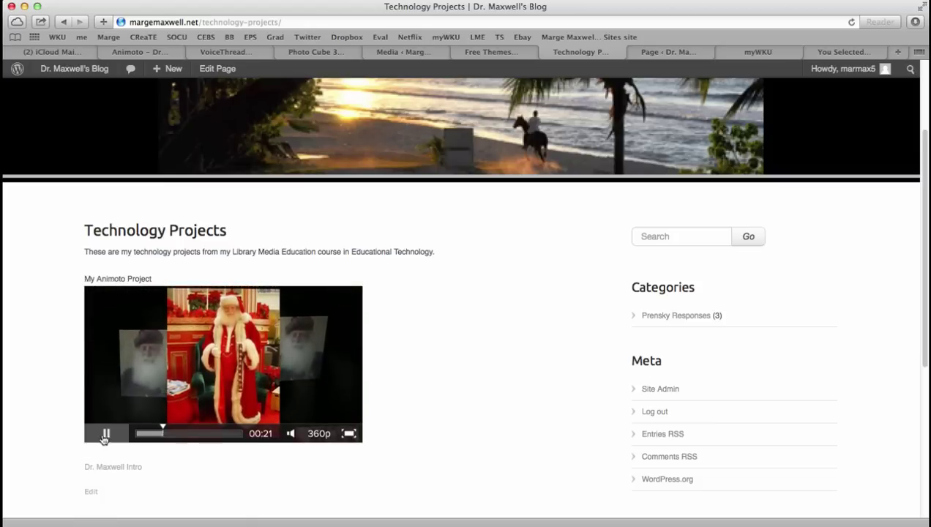
{"action": "left_click", "coordinate": [107, 433]}
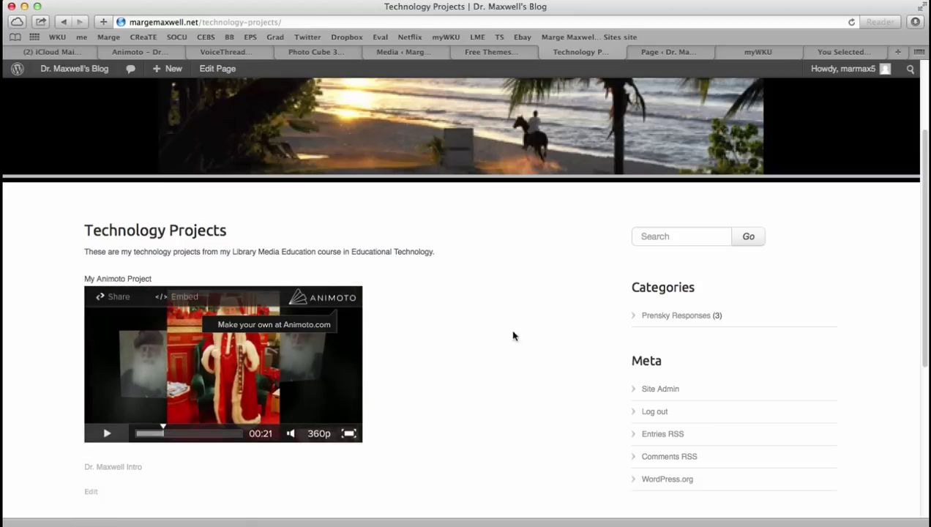
Add a new blank line after the Animoto embed code in the page editor
{"action": "left_click", "coordinate": [665, 52]}
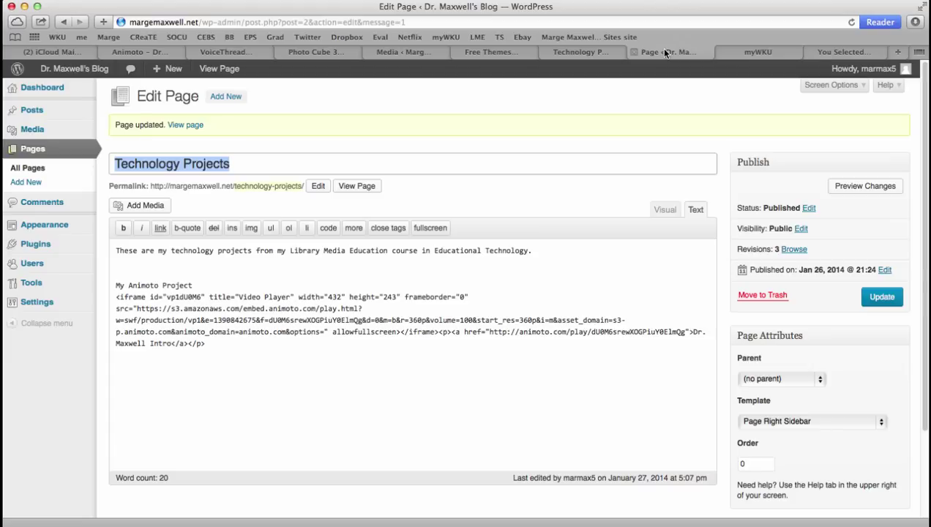
{"action": "left_click", "coordinate": [246, 344]}
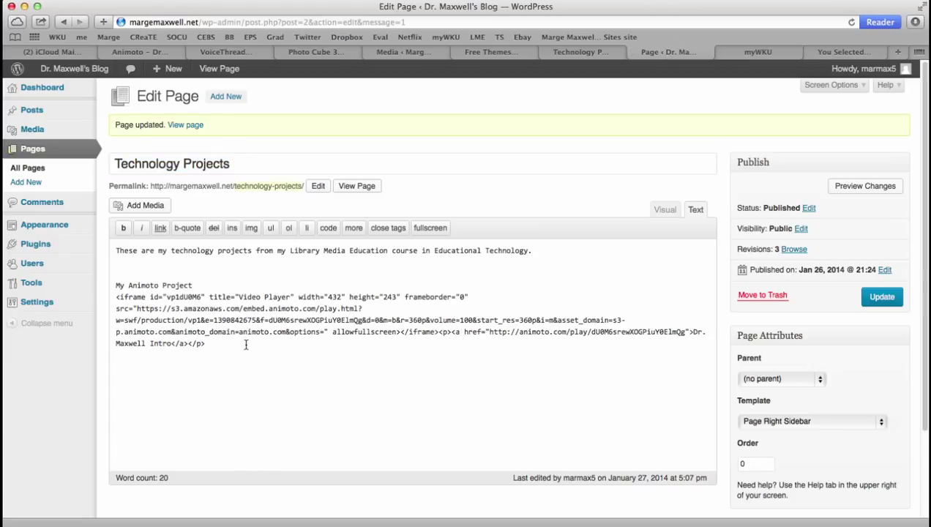
{"action": "key", "text": "Return"}
Copy the 'I Need My Teachers to Learn' VoiceThread embed code via the gear menu's Embed option
{"action": "left_click", "coordinate": [226, 52]}
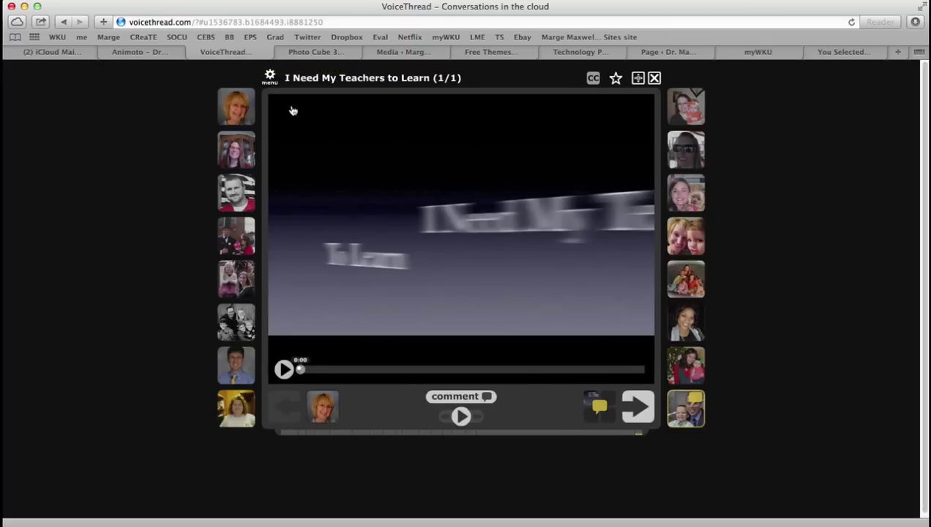
{"action": "left_click", "coordinate": [270, 79]}
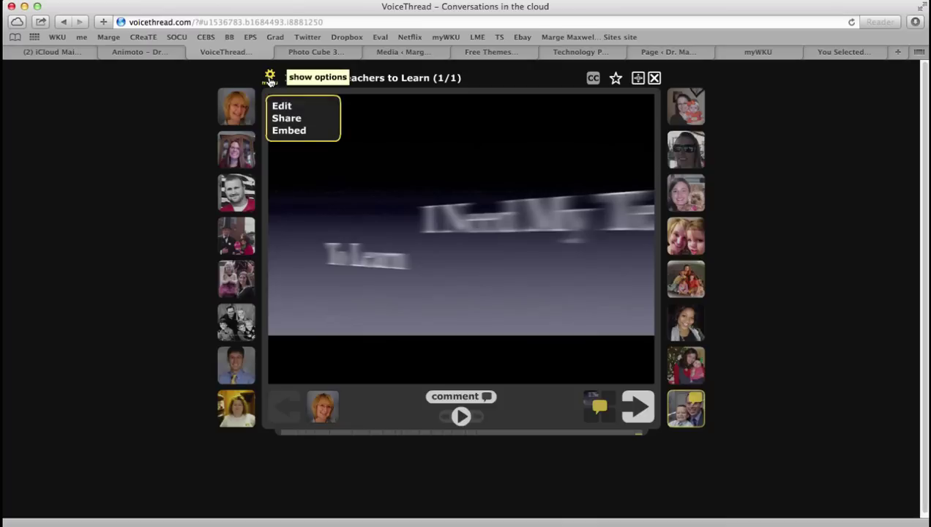
{"action": "left_click", "coordinate": [298, 132]}
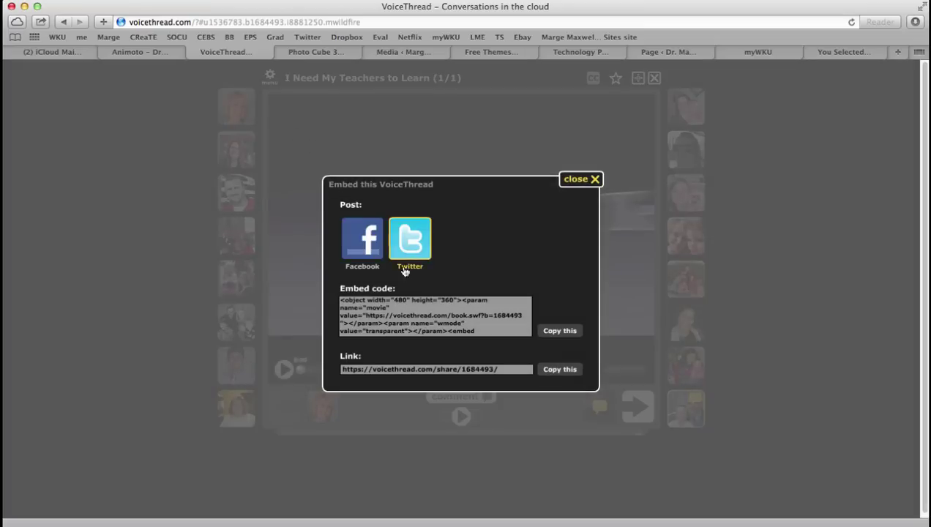
{"action": "left_click", "coordinate": [559, 332]}
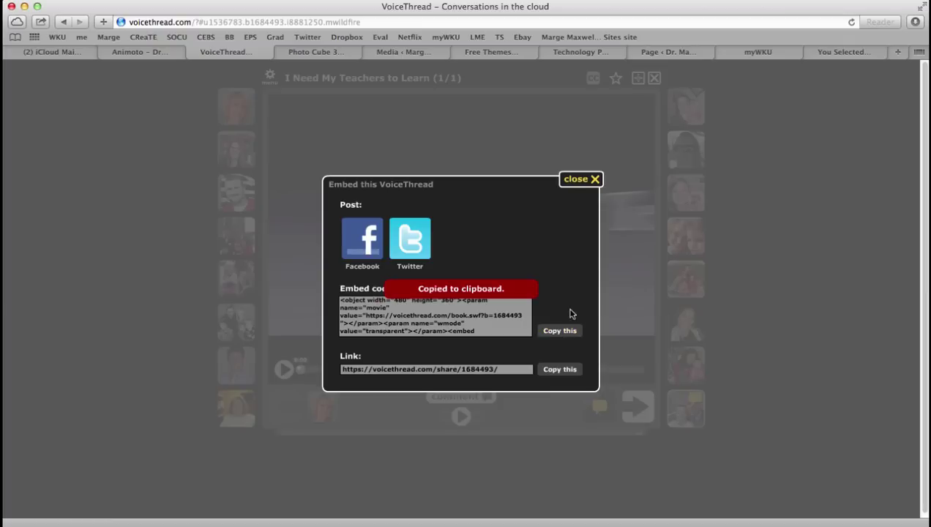
{"action": "left_click", "coordinate": [579, 183]}
Add a 'My VoiceThread Project' line with the pasted VoiceThread embed code, and update the page
{"action": "left_click", "coordinate": [662, 53]}
{"action": "left_click", "coordinate": [164, 367]}
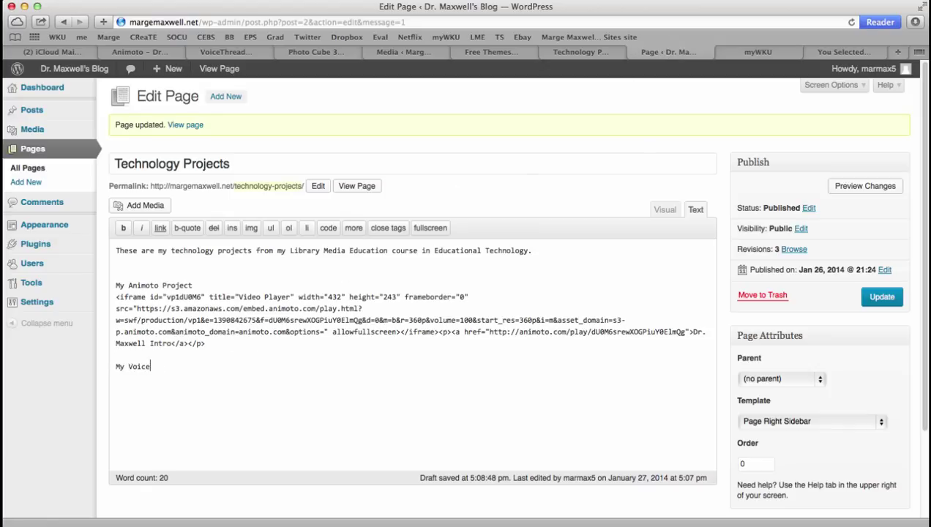
{"action": "type", "text": "My VoiceThread Project"}
{"action": "key", "text": "ctrl+v"}
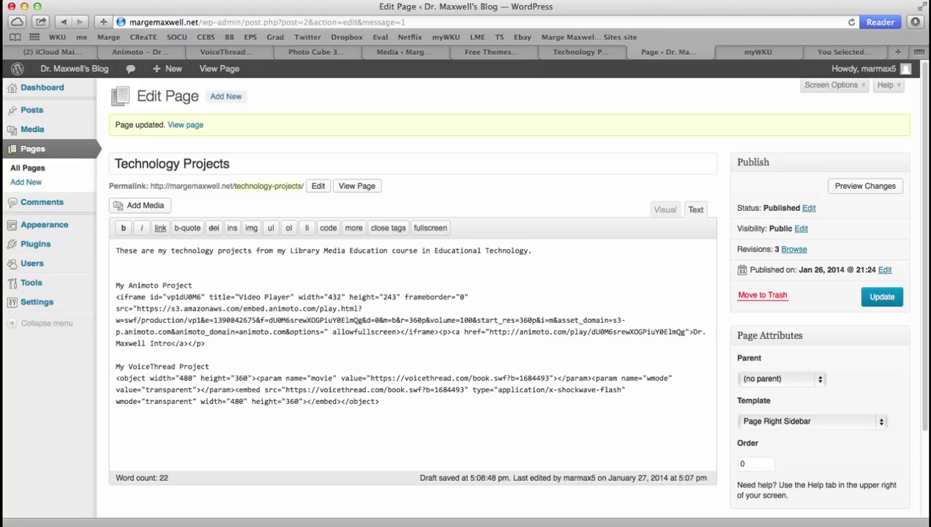
{"action": "left_click", "coordinate": [883, 297]}
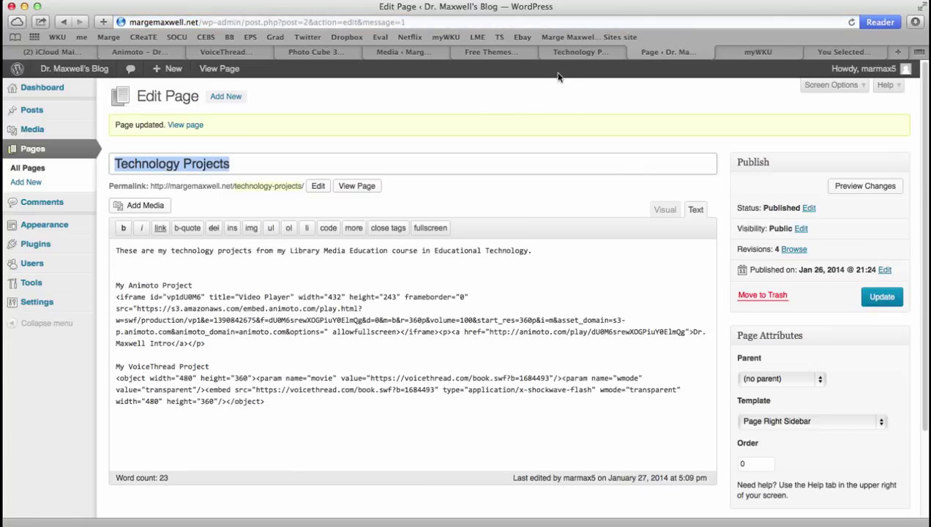
Reload the live Technology Projects page and check the Animoto video and VoiceThread player appear
{"action": "left_click", "coordinate": [569, 51]}
{"action": "scroll", "coordinate": [502, 337], "scroll_direction": "down", "scroll_amount": 5}
{"action": "scroll", "coordinate": [519, 339], "scroll_direction": "up", "scroll_amount": 10}
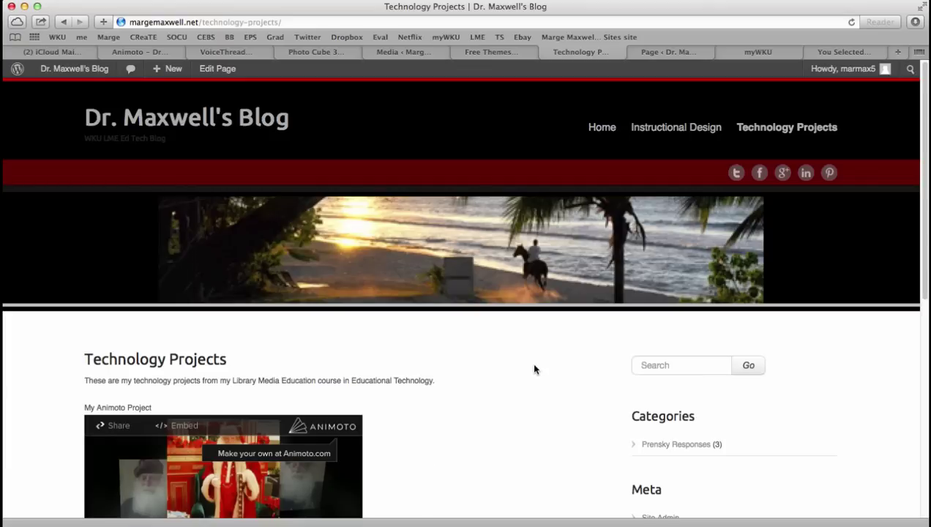
{"action": "key", "text": "super+r"}
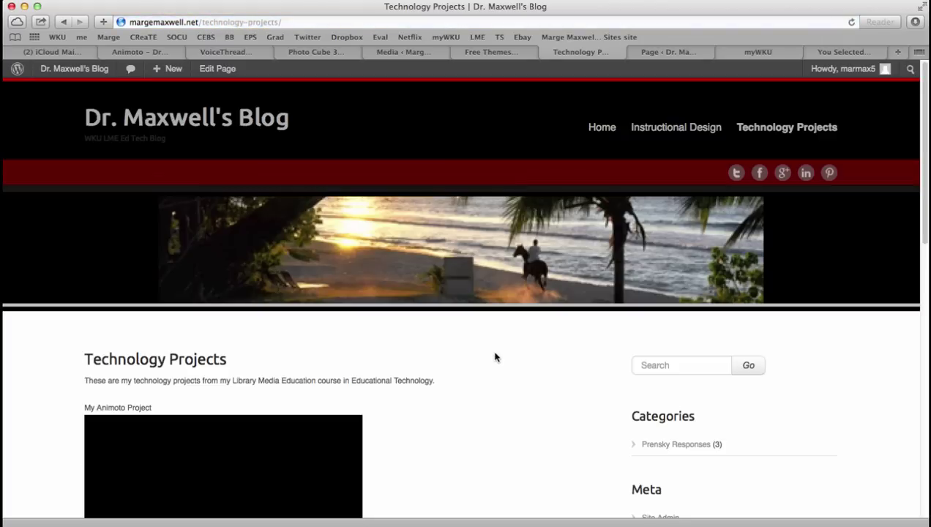
{"action": "scroll", "coordinate": [489, 363], "scroll_direction": "down", "scroll_amount": 10}
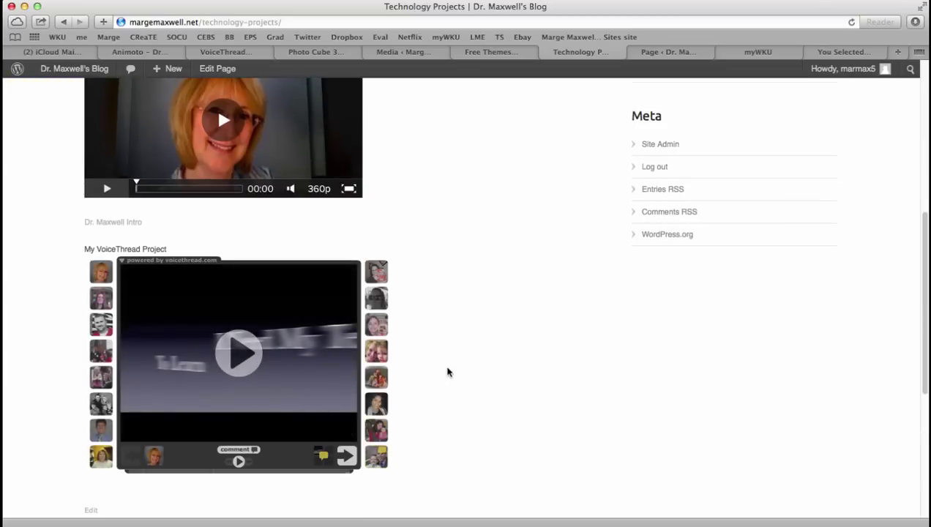
{"action": "scroll", "coordinate": [503, 366], "scroll_direction": "up", "scroll_amount": 10}
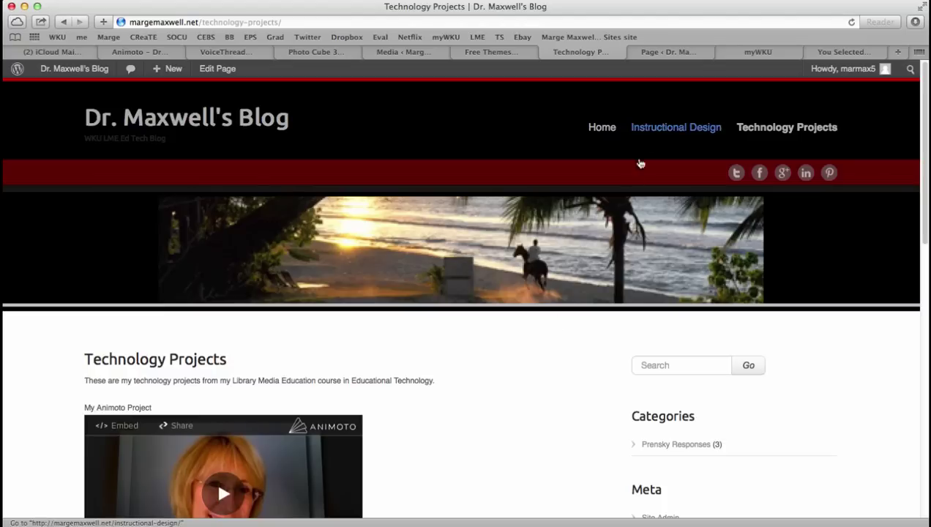
Return to the page editor and refresh its Text view to show the tidied HTML
{"action": "left_click", "coordinate": [671, 52]}
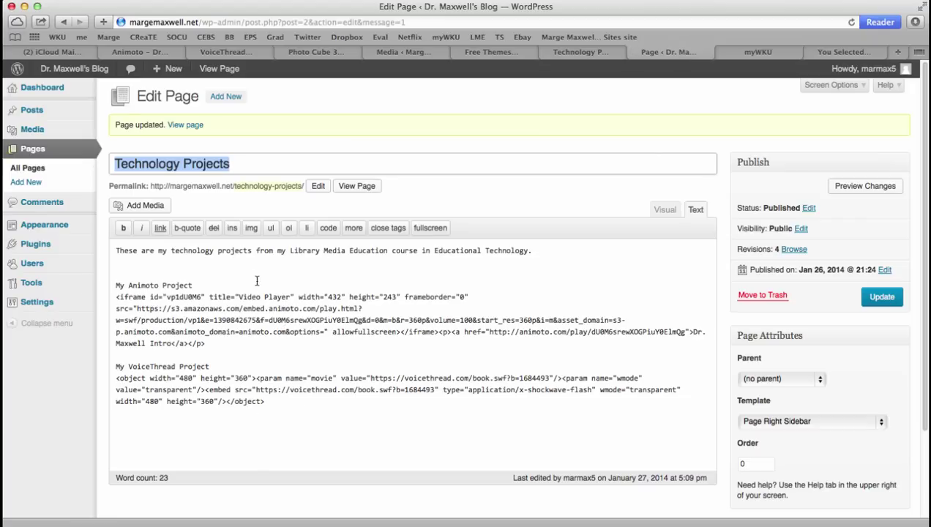
{"action": "left_click", "coordinate": [696, 212]}
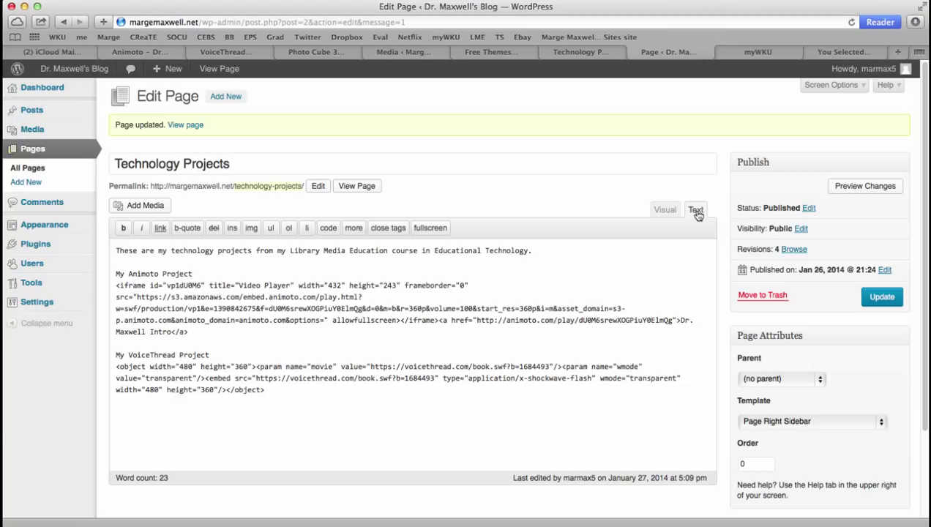